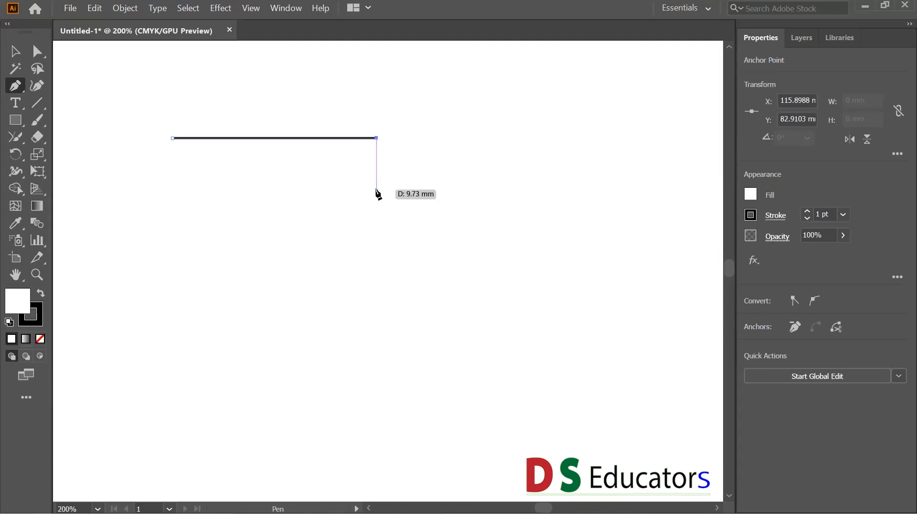
Step: End the open line path and toggle Smart Guides off and back on
{"action": "key", "text": "Escape"}
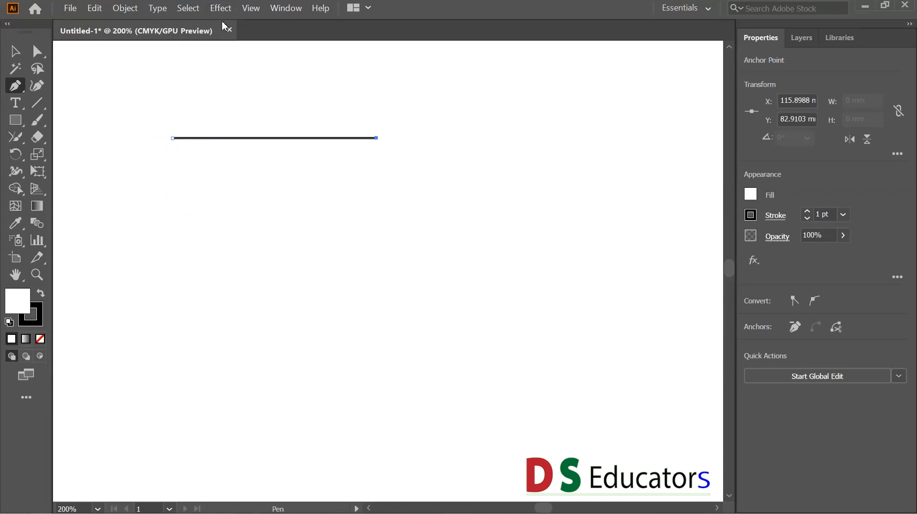
{"action": "left_click", "coordinate": [250, 8]}
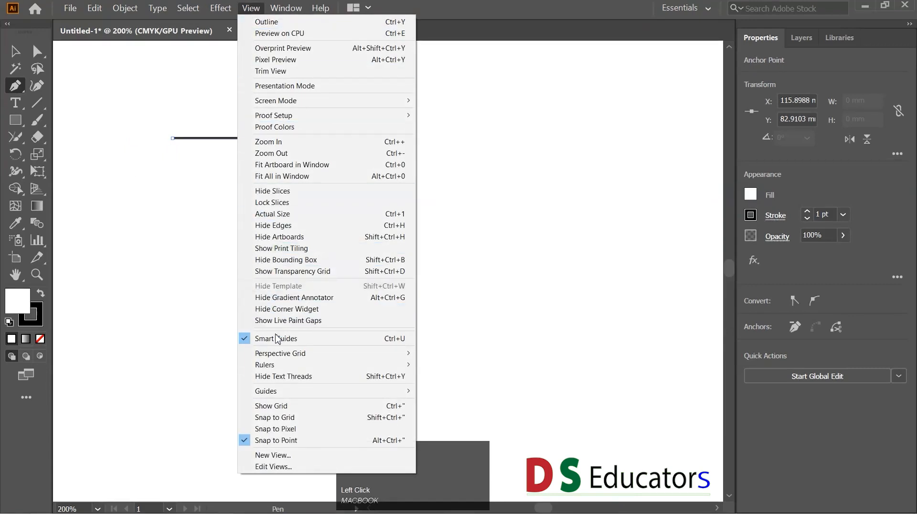
{"action": "left_click", "coordinate": [295, 339]}
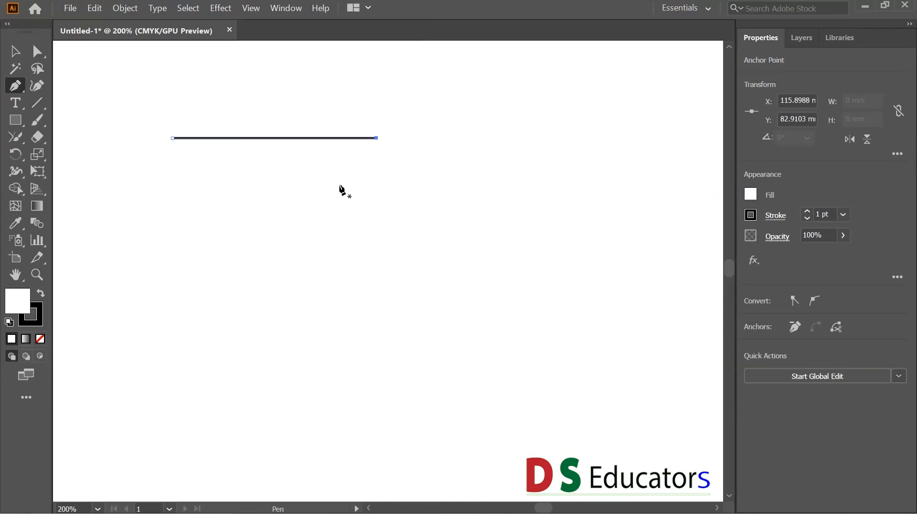
{"action": "left_click", "coordinate": [246, 9]}
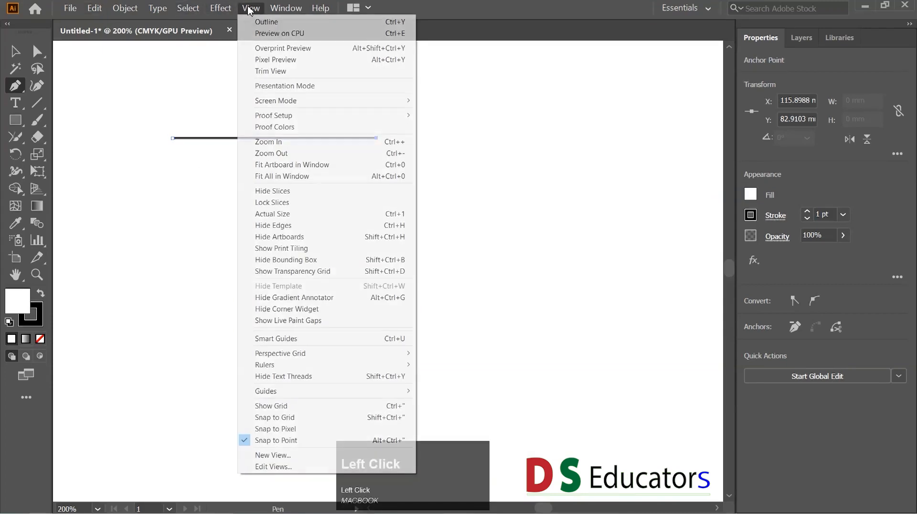
{"action": "left_click", "coordinate": [314, 340]}
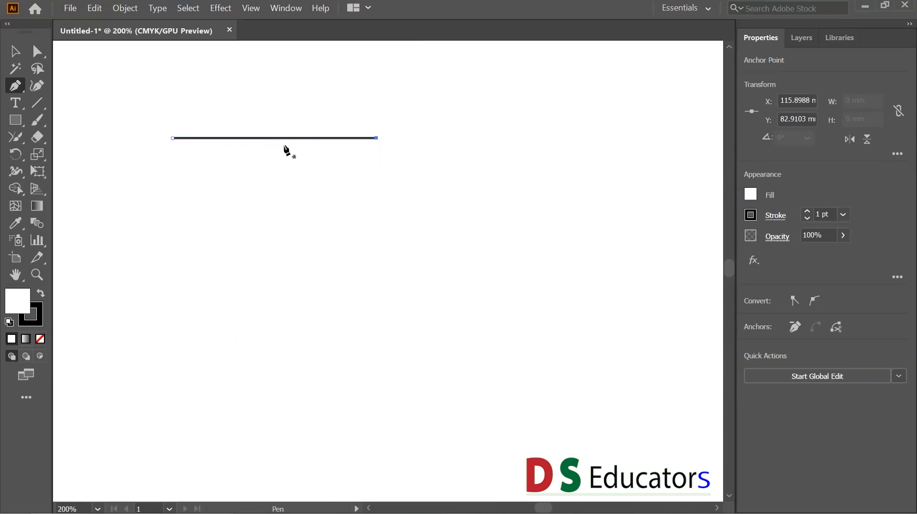
Step: Try a horizontal Pen segment about 34 mm long below the existing line and undo it
{"action": "left_click", "coordinate": [165, 193]}
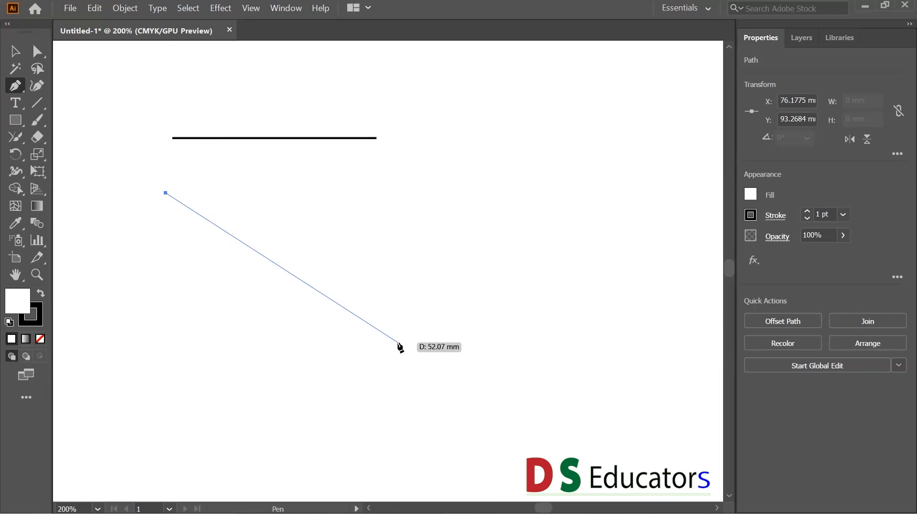
{"action": "key", "text": "shift"}
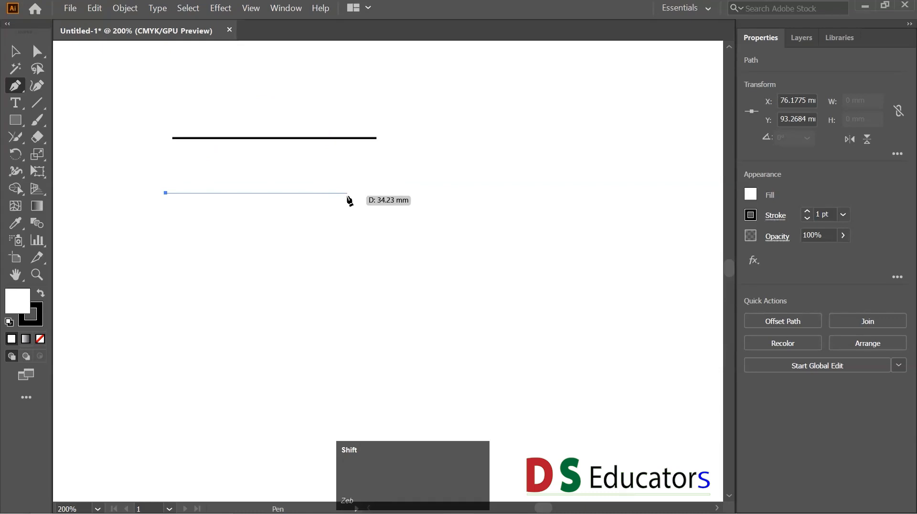
{"action": "left_click", "coordinate": [348, 194], "text": "shift"}
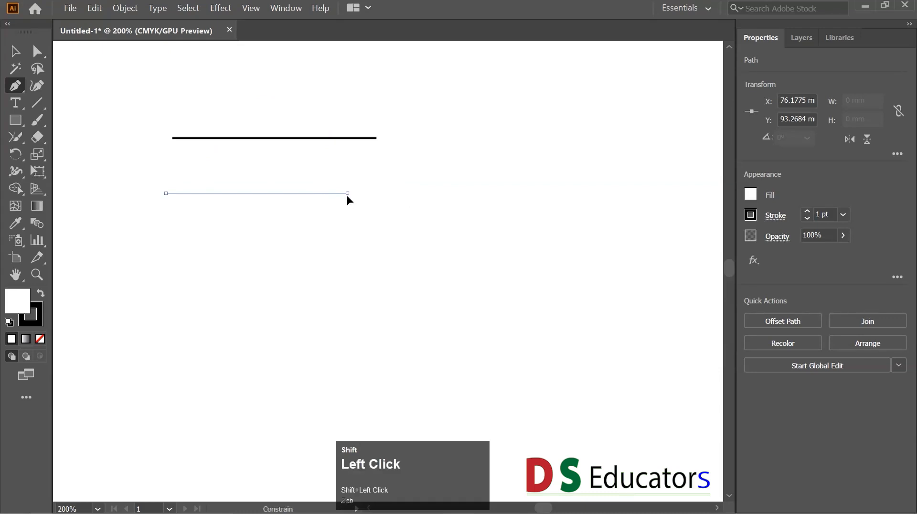
{"action": "key", "text": "ctrl+z"}
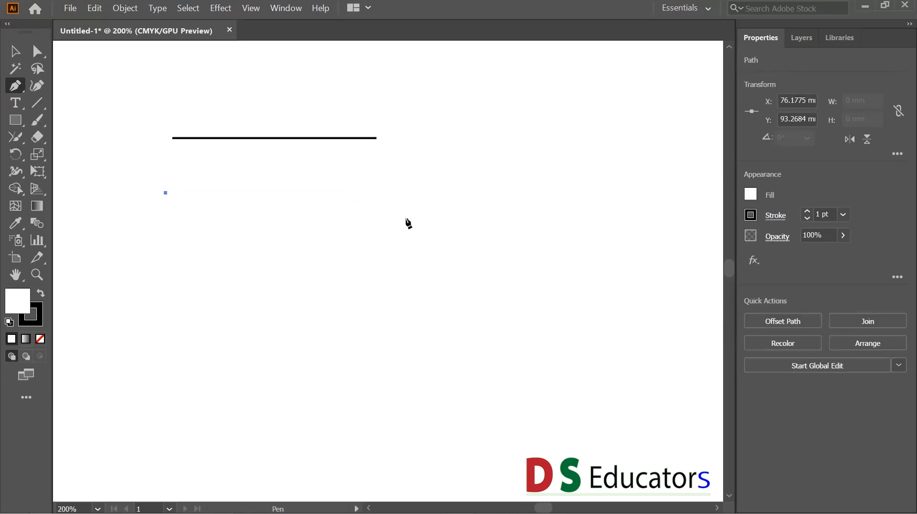
Step: Draw an open horizontal line about 31 mm long with the Pen tool, below and to the right of the first line
{"action": "left_click", "coordinate": [370, 193]}
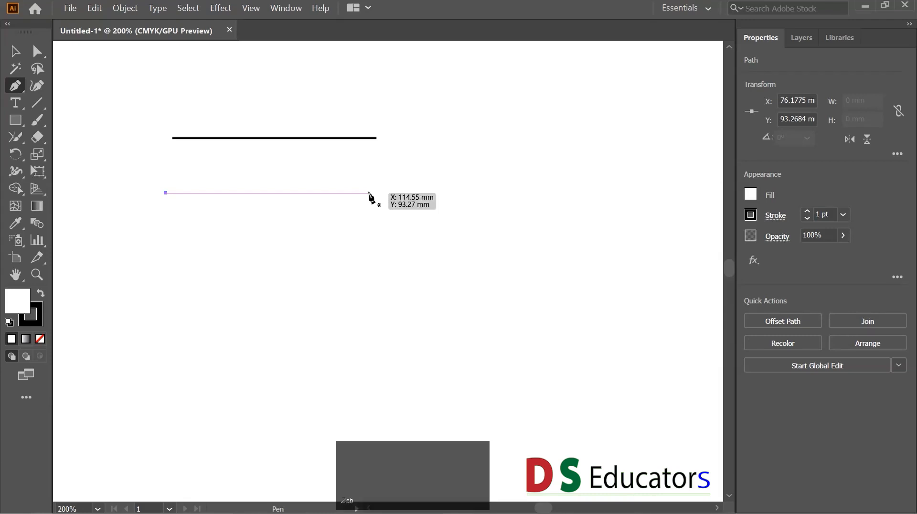
{"action": "left_click", "coordinate": [535, 193]}
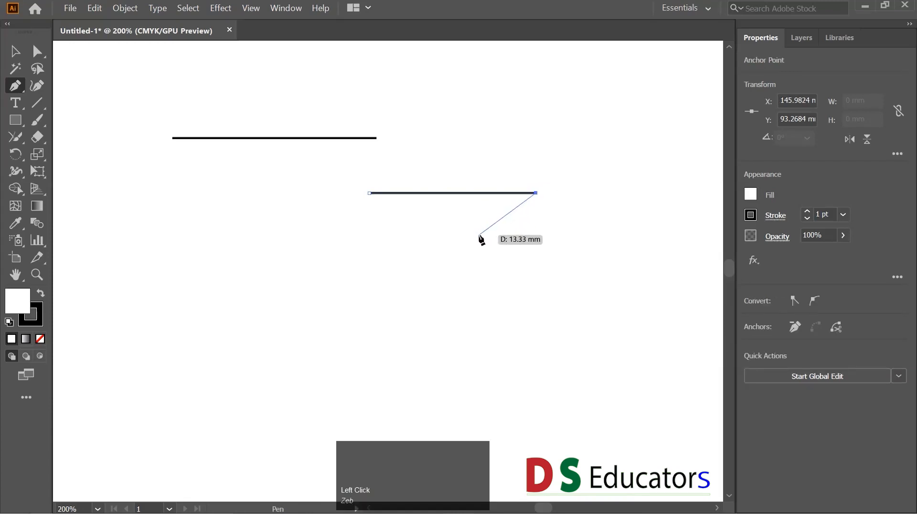
{"action": "key", "text": "Escape"}
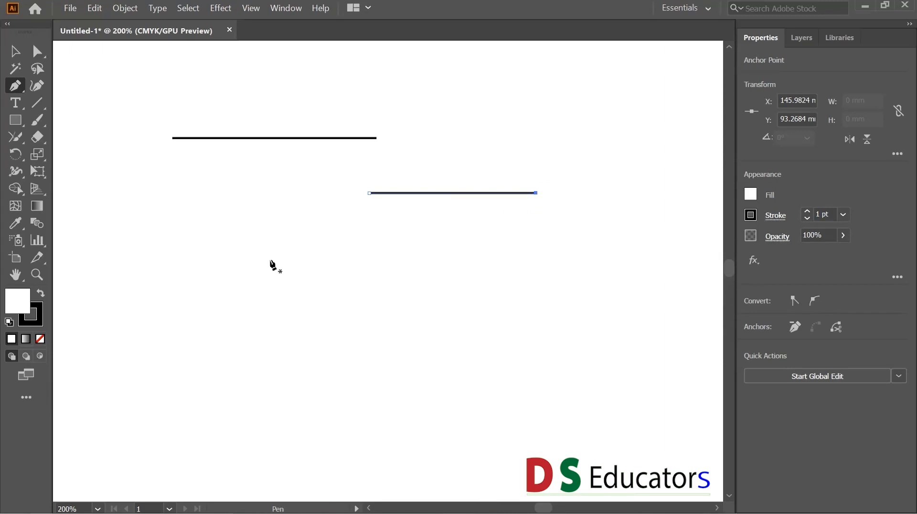
{"action": "left_click", "coordinate": [239, 249]}
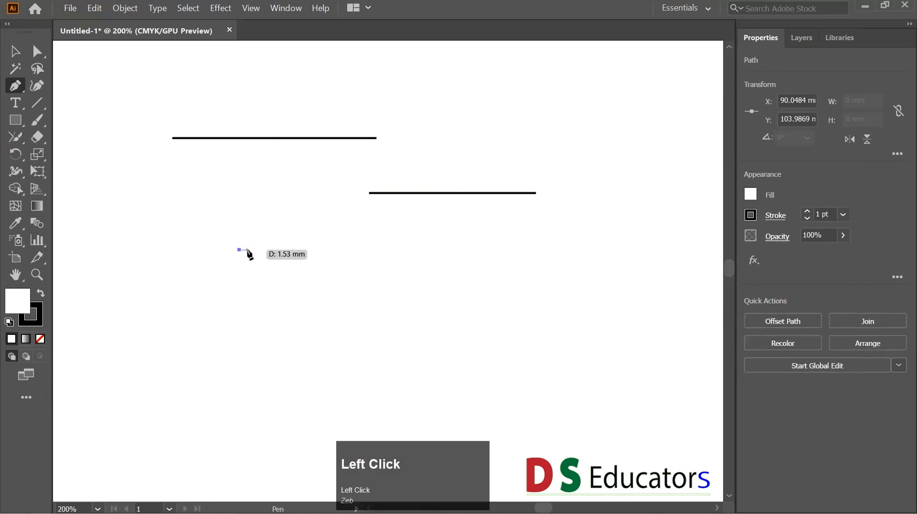
{"action": "left_click", "coordinate": [419, 257], "text": "shift"}
{"action": "left_click", "coordinate": [419, 322], "text": "shift"}
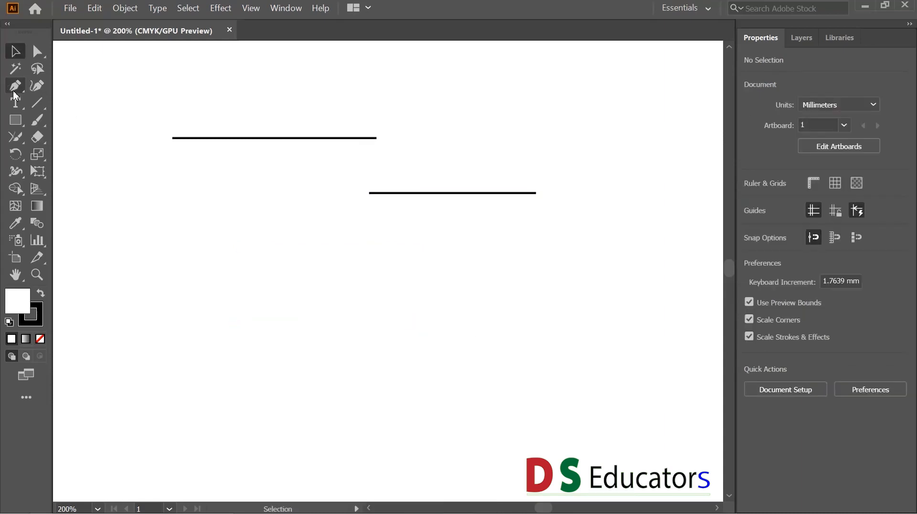
Step: Draw a closed rectangle about 37.2 by 20.6 mm below the two lines with constrained Pen segments
{"action": "left_click", "coordinate": [13, 92]}
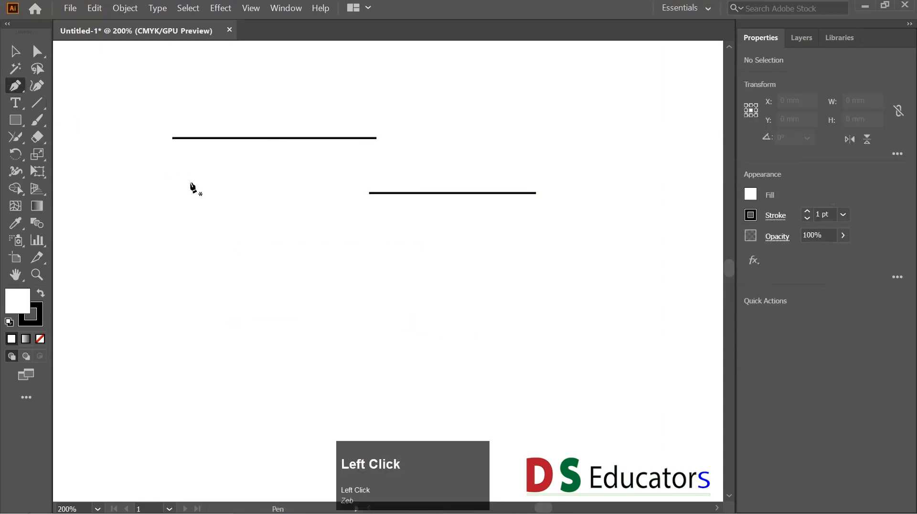
{"action": "left_click", "coordinate": [224, 248]}
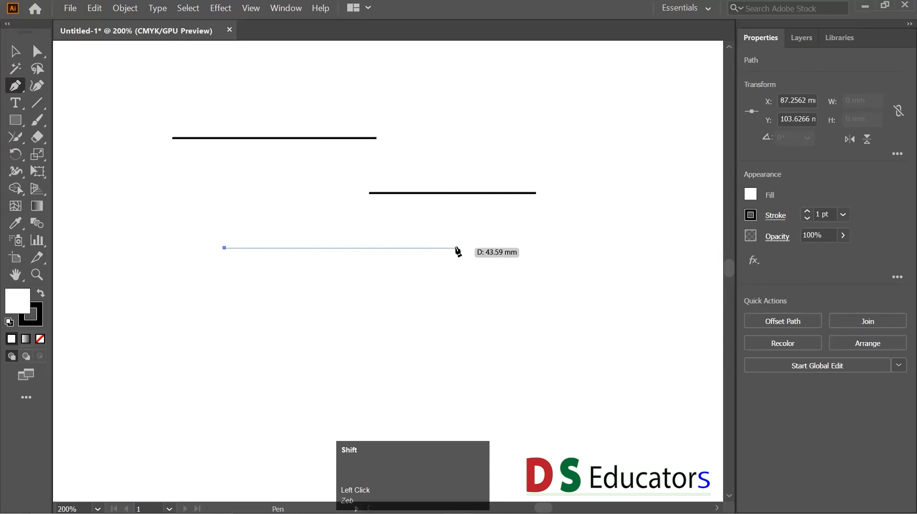
{"action": "left_click", "coordinate": [422, 248], "text": "shift"}
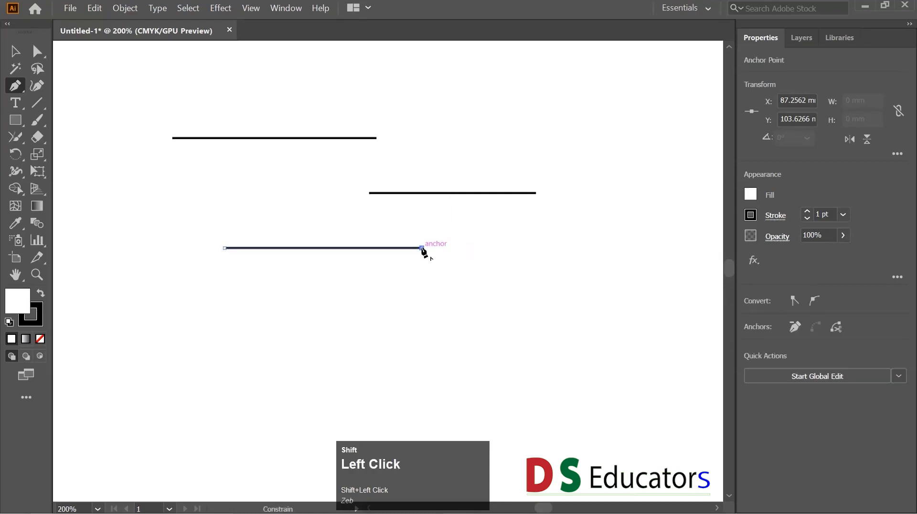
{"action": "left_click", "coordinate": [421, 357], "text": "shift"}
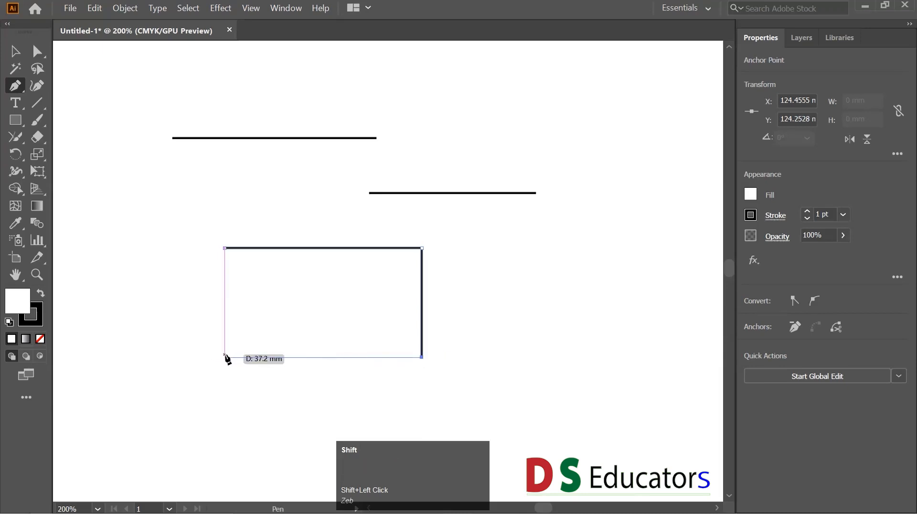
{"action": "left_click", "coordinate": [225, 357]}
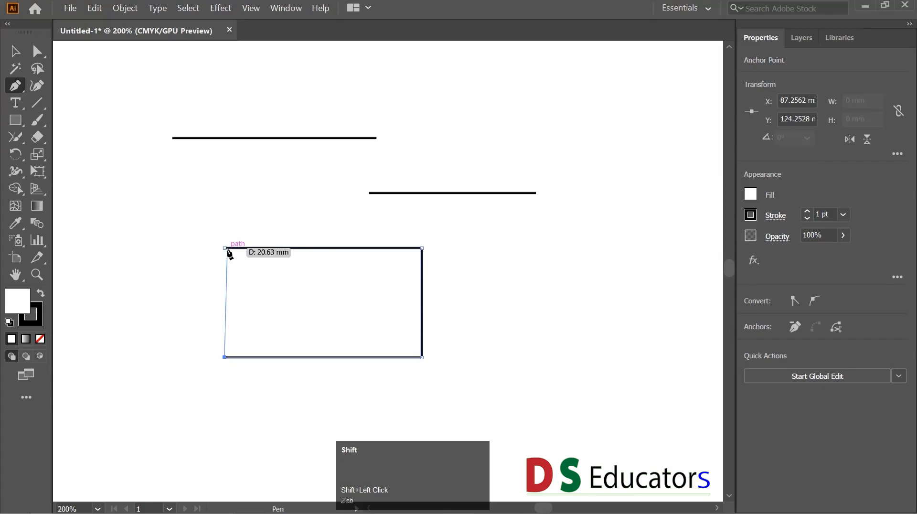
{"action": "left_click", "coordinate": [225, 249]}
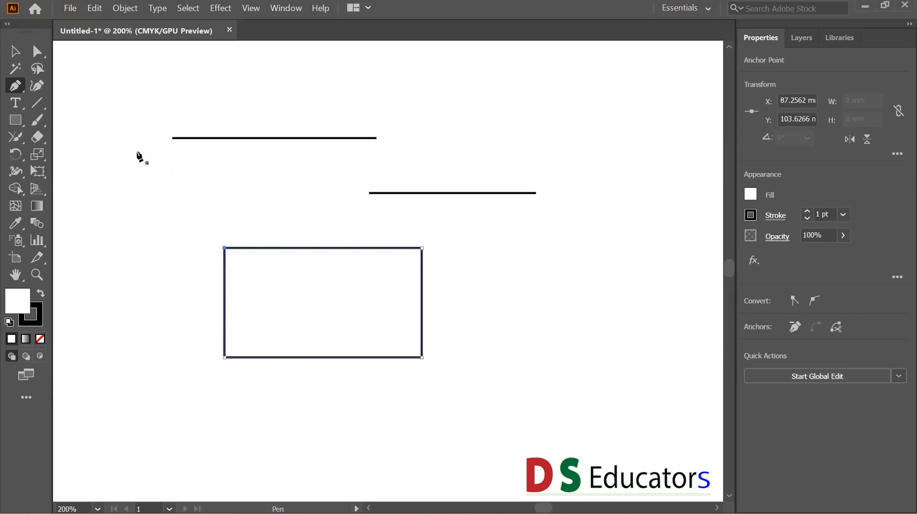
Step: Select both lines, the rectangle and the stray point together and delete them to empty the artboard
{"action": "left_click", "coordinate": [25, 59]}
{"action": "left_click_drag", "start_coordinate": [97, 72], "coordinate": [578, 388]}
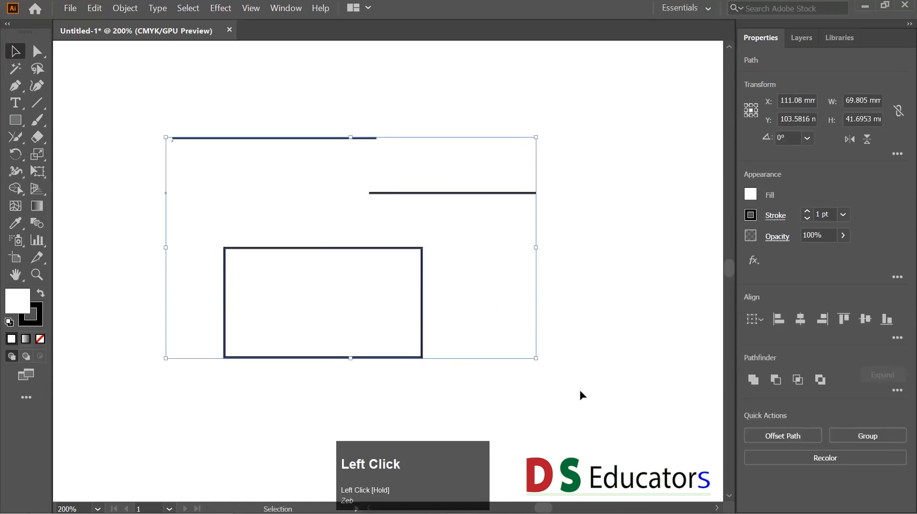
{"action": "key", "text": "Delete"}
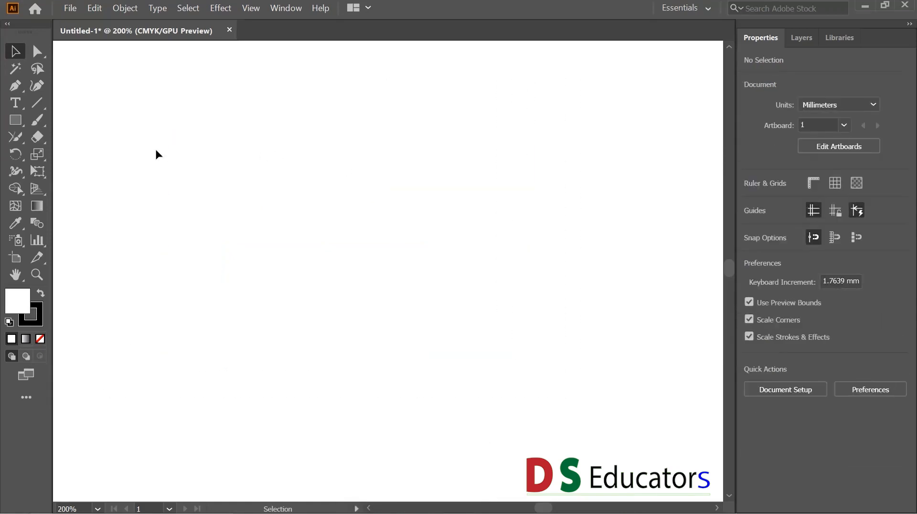
Step: Draw a Pen path with a horizontal segment about 17 mm long followed by an upward arch about 14 mm wide
{"action": "left_click", "coordinate": [14, 86]}
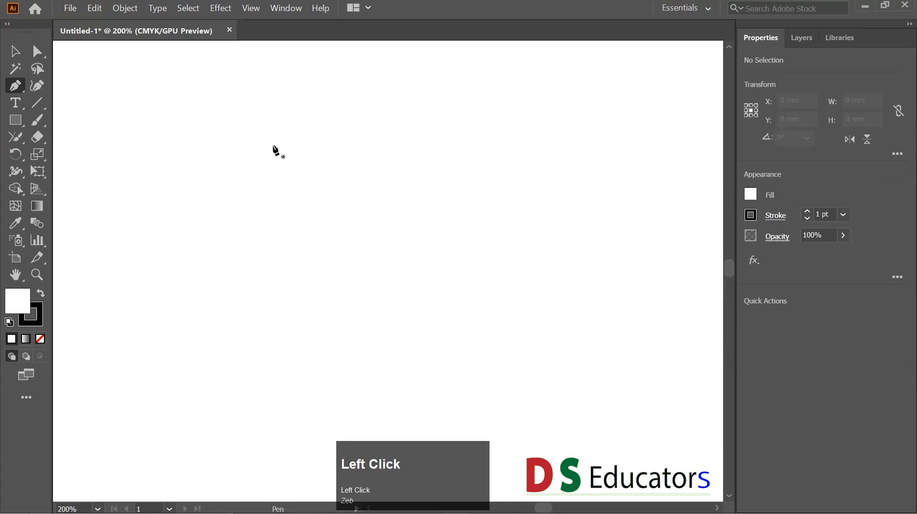
{"action": "left_click", "coordinate": [207, 175]}
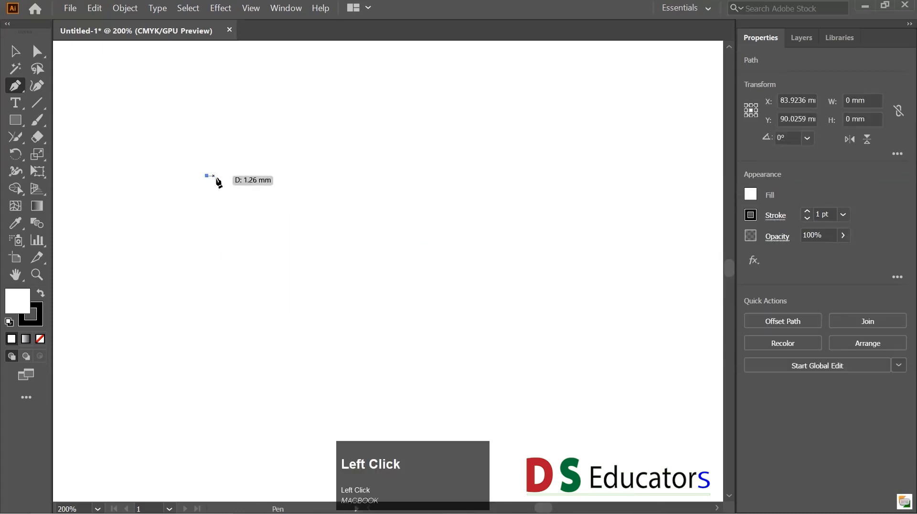
{"action": "left_click", "coordinate": [297, 178], "text": "shift"}
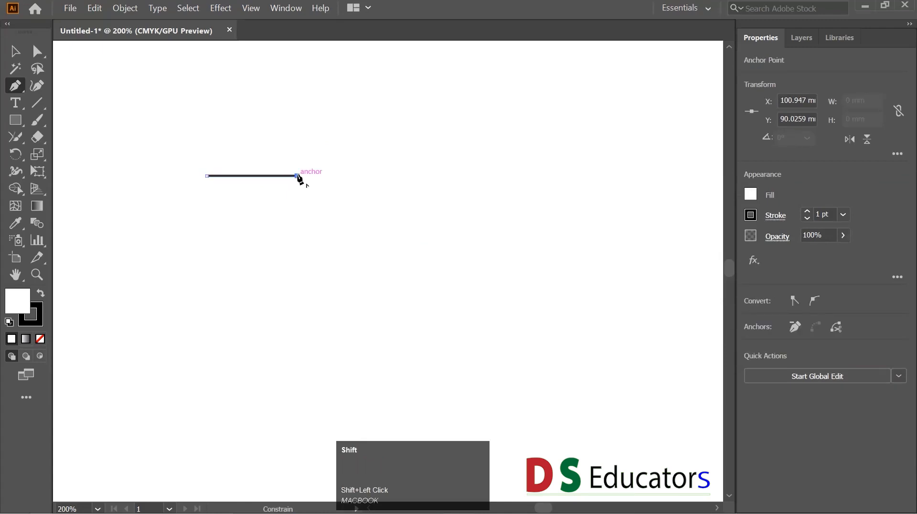
{"action": "left_click", "coordinate": [370, 176], "text": "shift"}
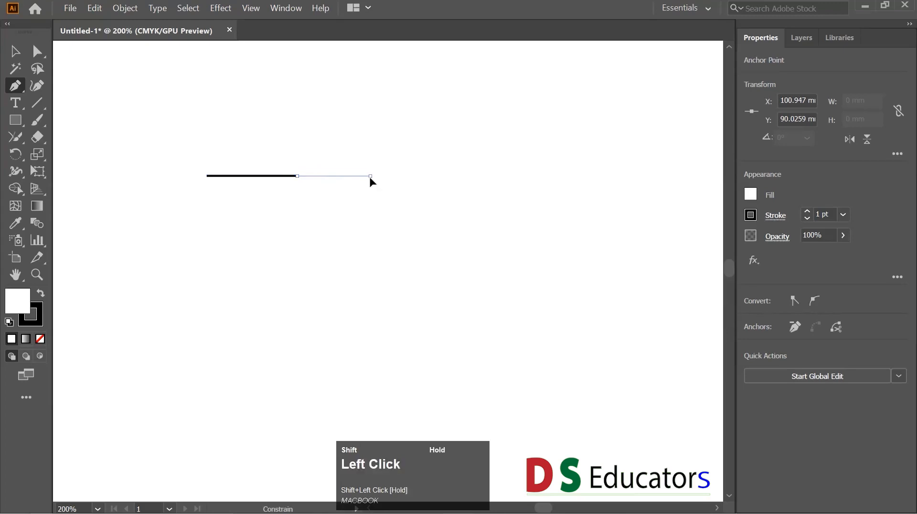
{"action": "left_click_drag", "start_coordinate": [370, 176], "coordinate": [406, 285]}
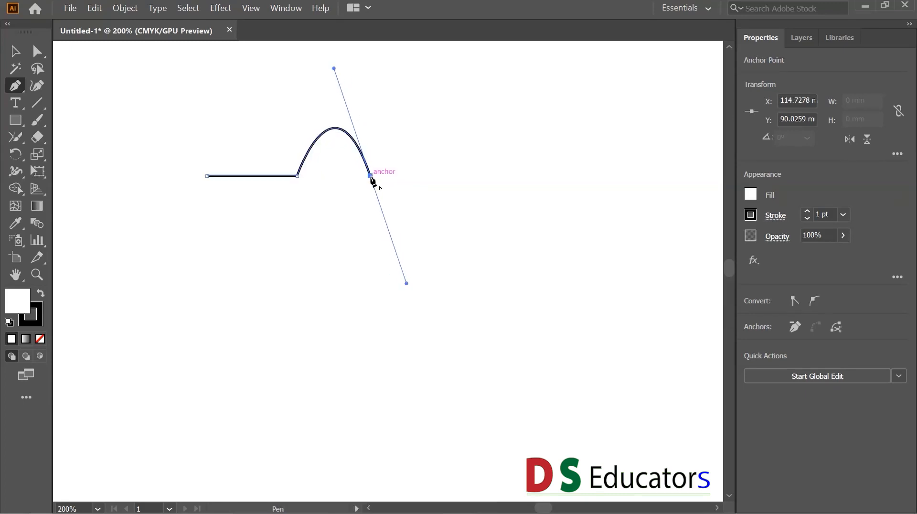
Step: Retract the outgoing handle at the arch's end anchor, and add a straight segment about 19 mm long and undo it
{"action": "left_click", "coordinate": [371, 177]}
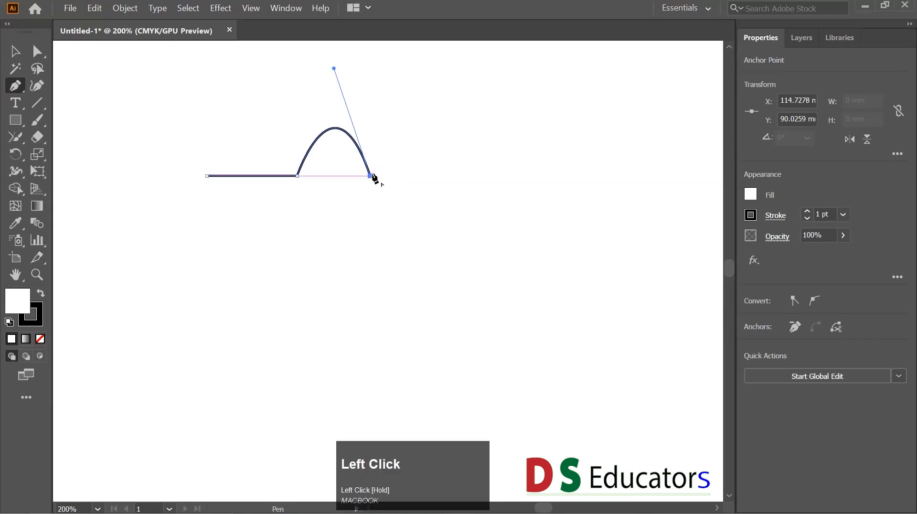
{"action": "left_click", "coordinate": [471, 171]}
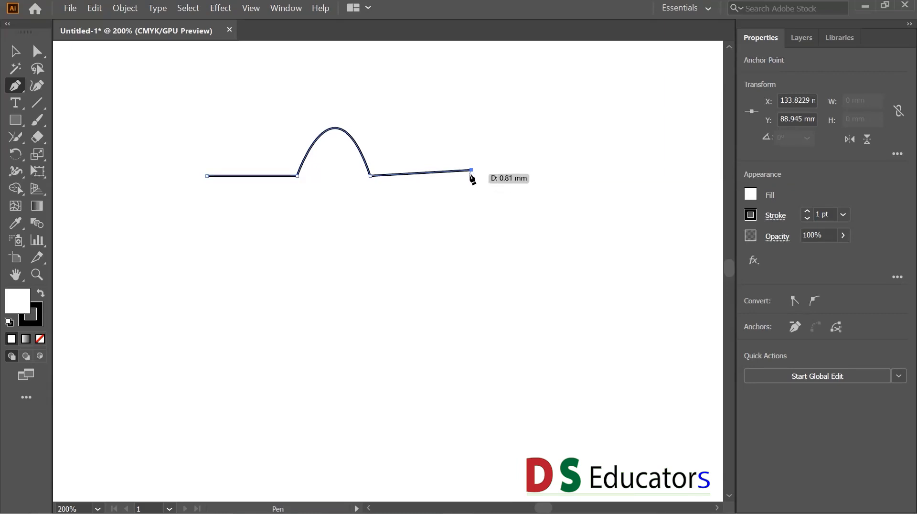
{"action": "key", "text": "ctrl+z"}
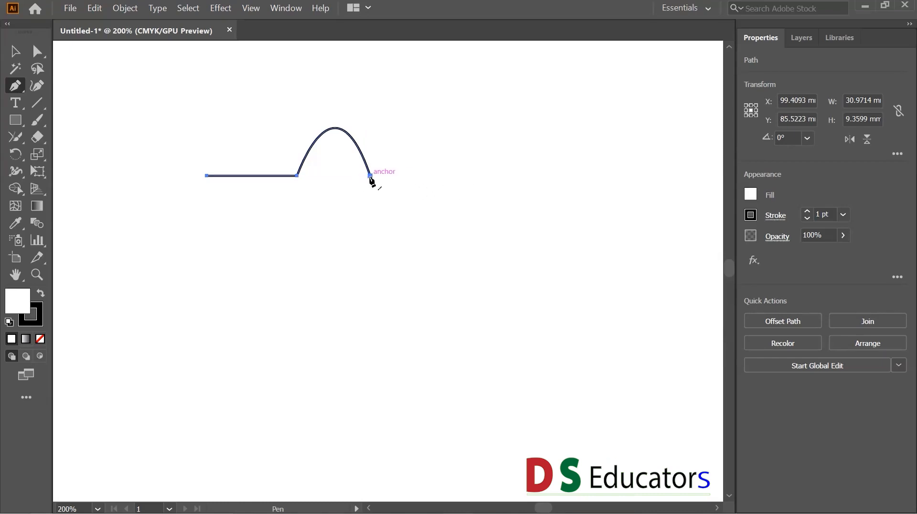
Step: Draw a curved Pen segment about 55 mm wide below the first path, repositioning its end anchor while shaping the handles
{"action": "left_click", "coordinate": [207, 224]}
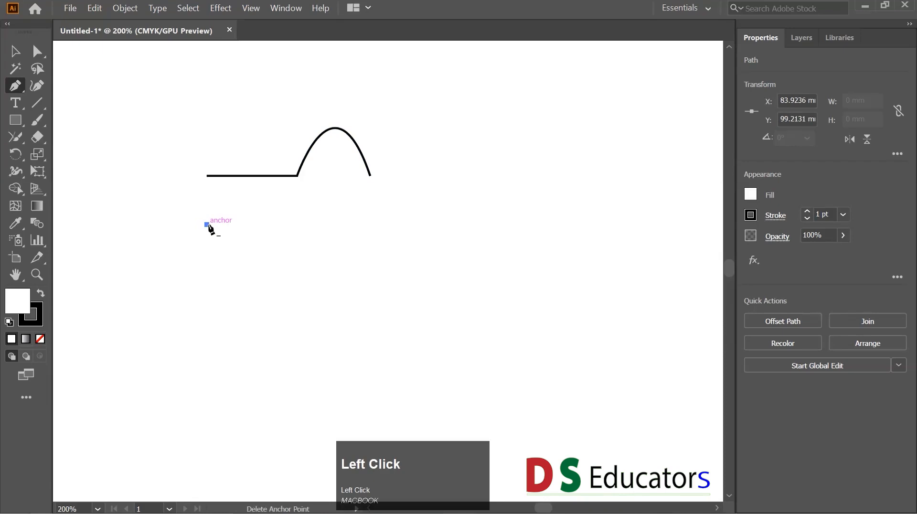
{"action": "left_click", "coordinate": [307, 227]}
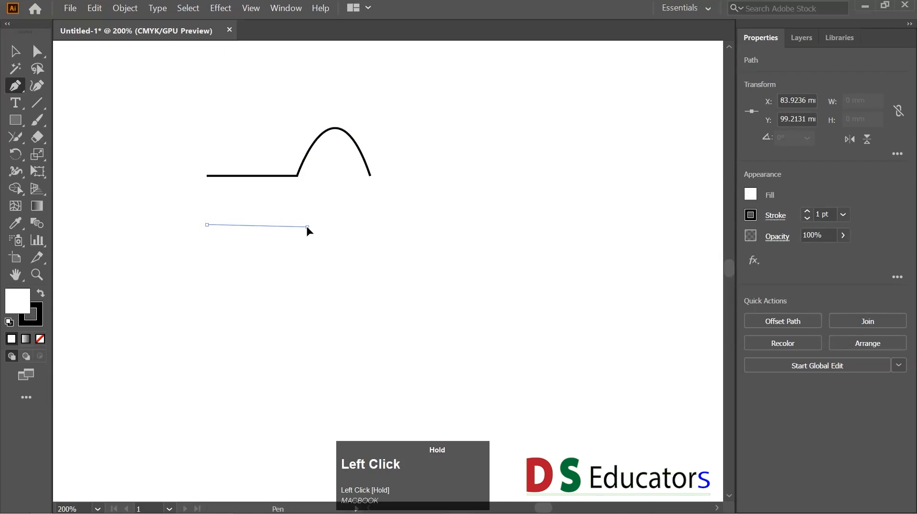
{"action": "left_click_drag", "start_coordinate": [308, 228], "coordinate": [335, 302]}
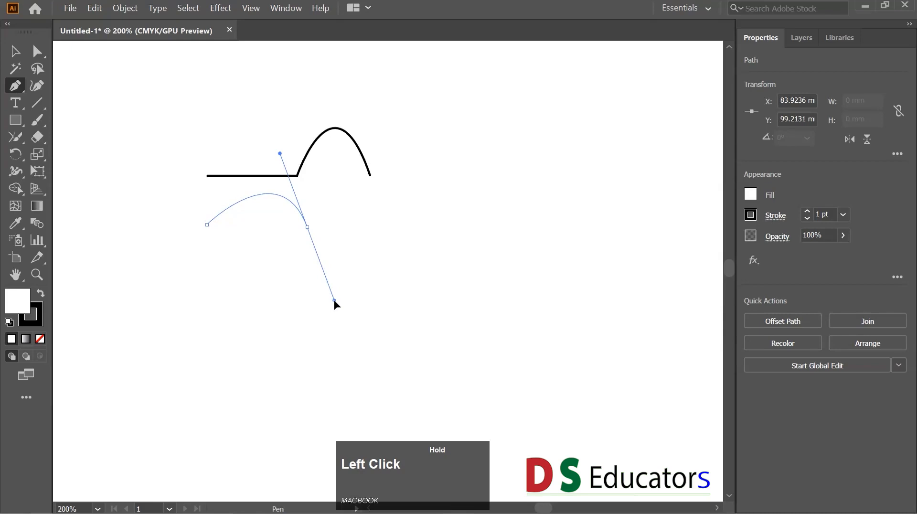
{"action": "left_click_drag", "start_coordinate": [334, 302], "coordinate": [348, 323]}
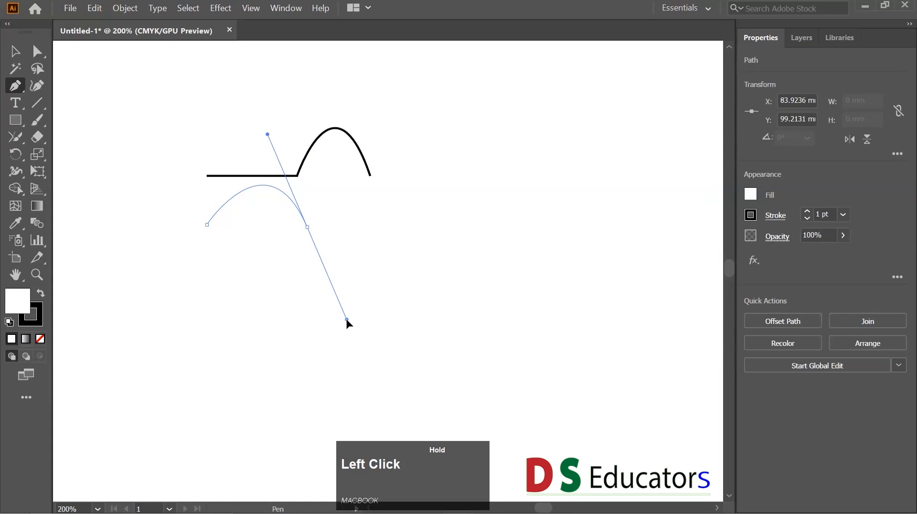
{"action": "left_click_drag", "start_coordinate": [346, 320], "coordinate": [348, 320]}
{"action": "key", "text": "space"}
{"action": "left_click_drag", "start_coordinate": [348, 320], "coordinate": [626, 317]}
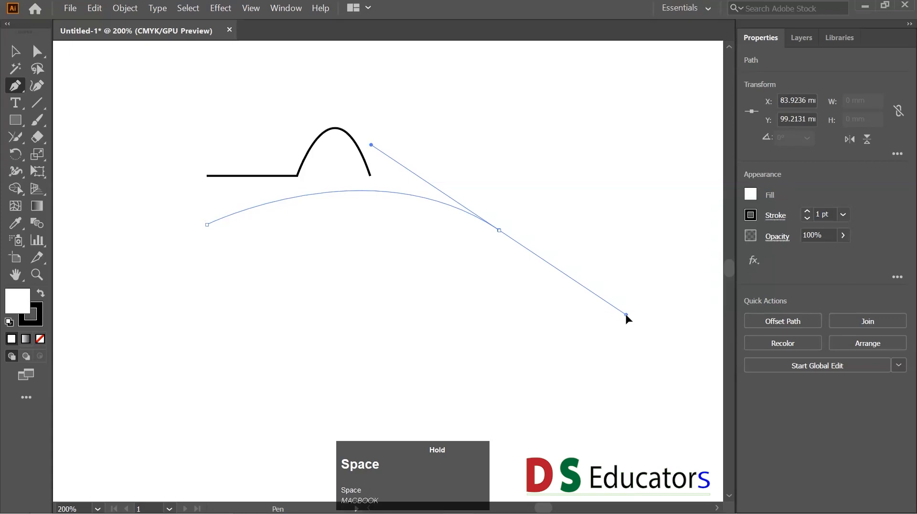
{"action": "left_click_drag", "start_coordinate": [626, 317], "coordinate": [626, 317]}
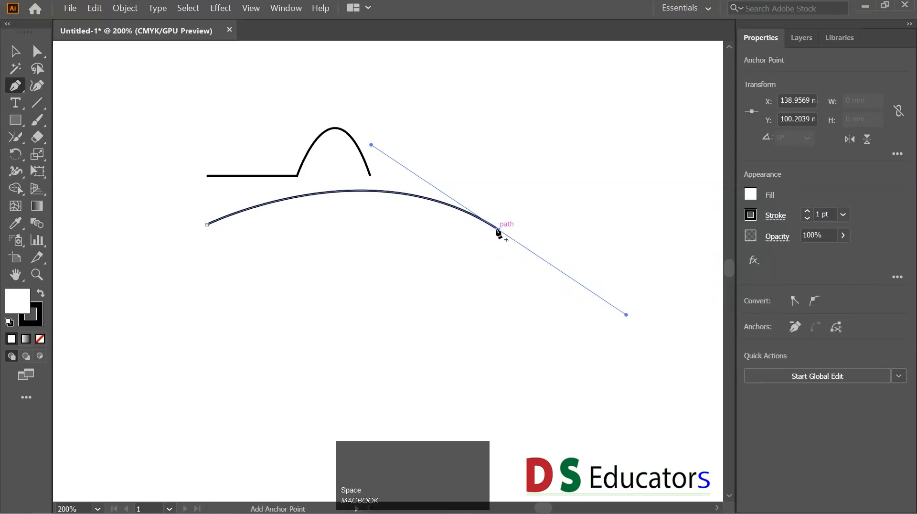
Step: Retract the outgoing handle at the wide curve's end anchor, and finish the path with a straight rising segment about 16 mm long
{"action": "left_click_drag", "start_coordinate": [499, 230], "coordinate": [574, 181]}
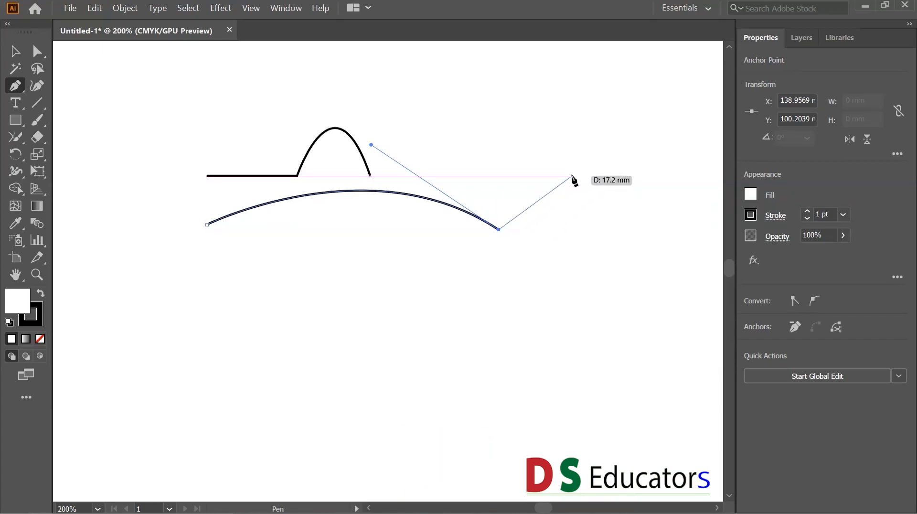
{"action": "mouse_move", "coordinate": [572, 176]}
{"action": "left_mouse_down"}
{"action": "mouse_move", "coordinate": [503, 229]}
{"action": "mouse_move", "coordinate": [569, 182]}
{"action": "left_mouse_up"}
{"action": "left_click", "coordinate": [569, 181]}
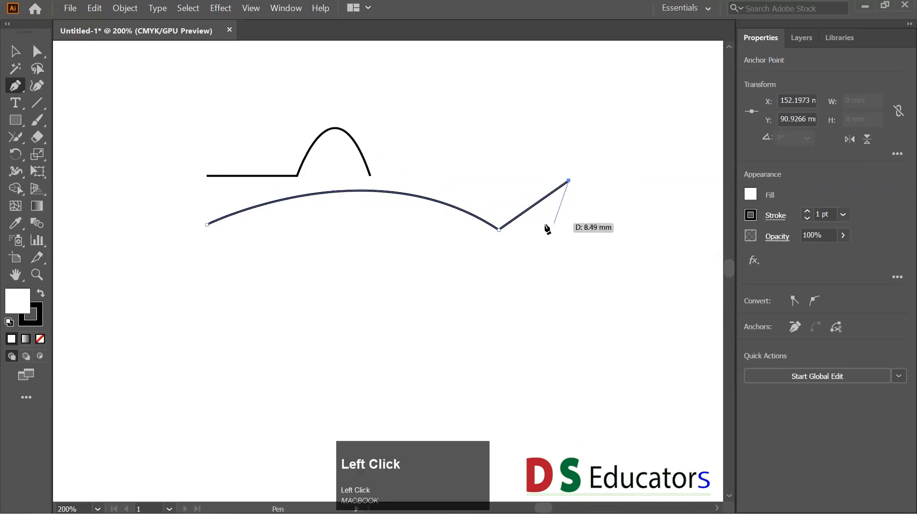
{"action": "key", "text": "Escape"}
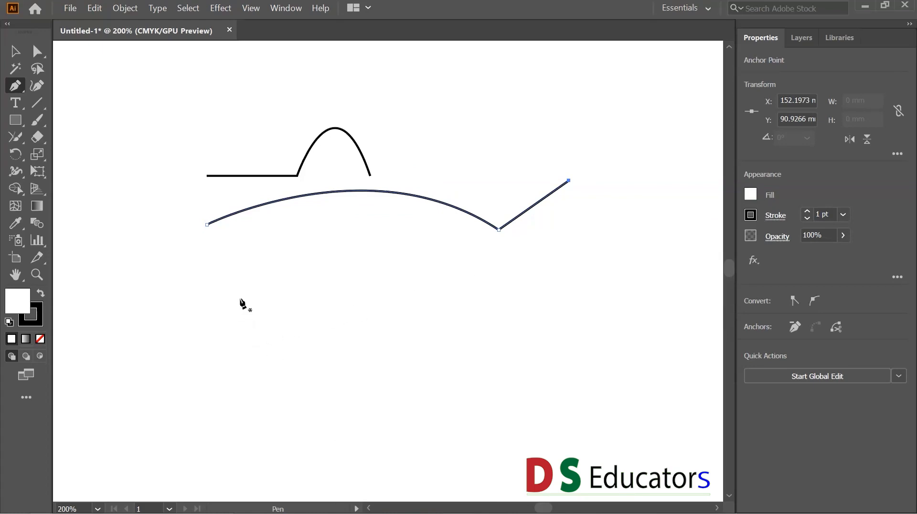
Step: Draw a third Pen path below with an arch about 29 mm wide, and continue it with an S-shaped segment while repositioning its end anchor
{"action": "left_click", "coordinate": [195, 311]}
{"action": "left_click", "coordinate": [349, 311]}
{"action": "left_click_drag", "start_coordinate": [349, 312], "coordinate": [413, 399]}
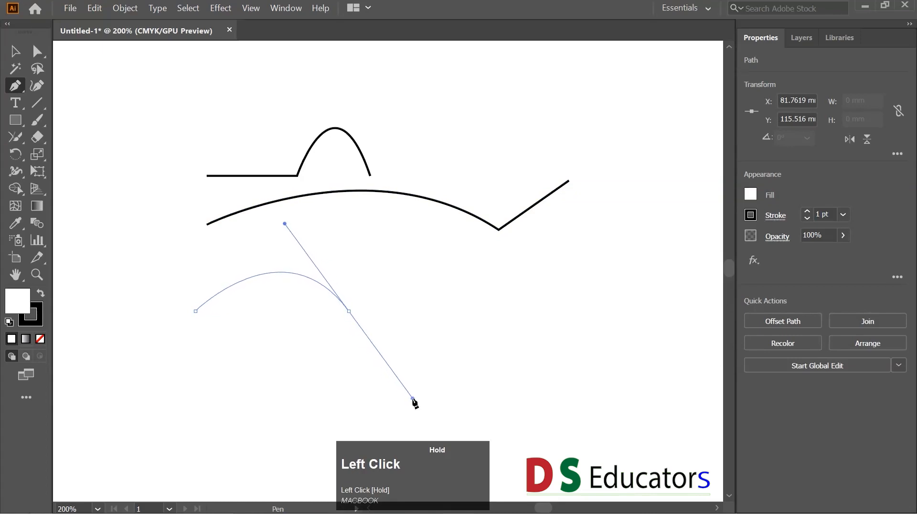
{"action": "left_click_drag", "start_coordinate": [413, 398], "coordinate": [413, 399]}
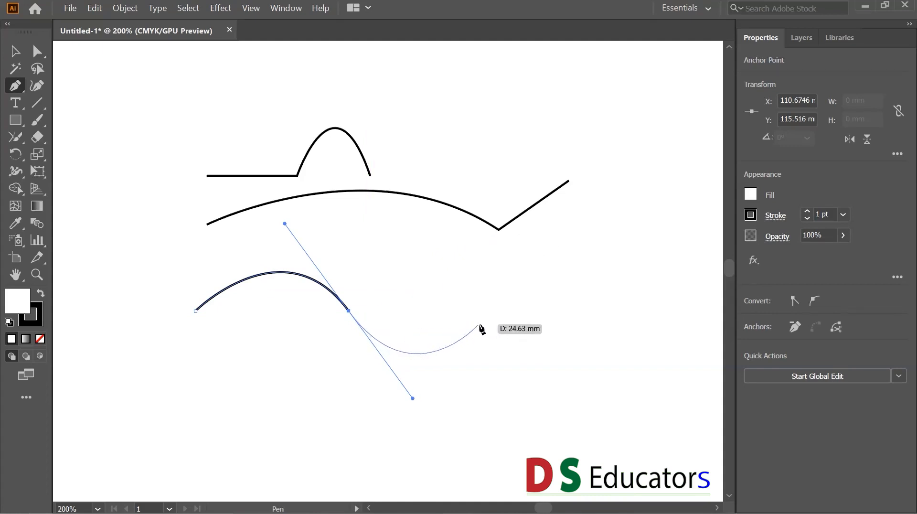
{"action": "left_click_drag", "start_coordinate": [520, 278], "coordinate": [602, 329]}
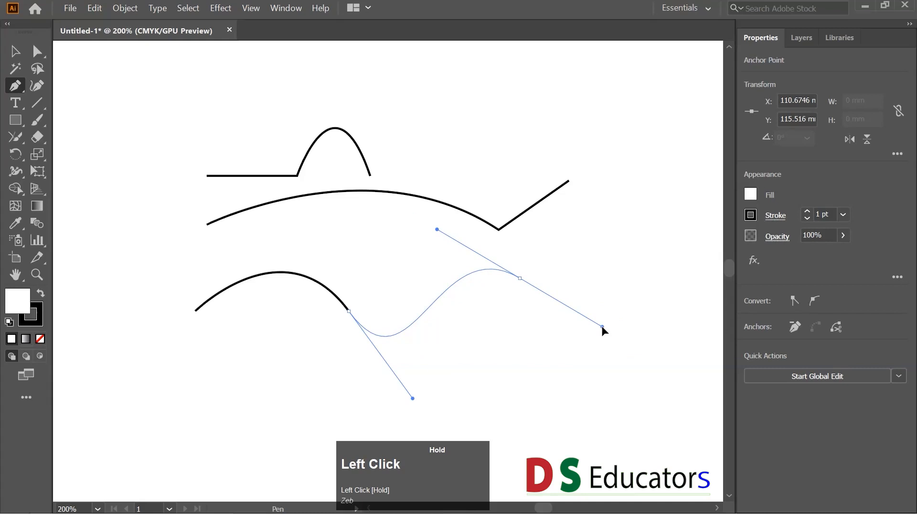
{"action": "key", "text": "space"}
{"action": "mouse_move", "coordinate": [603, 329]}
{"action": "left_mouse_down"}
{"action": "mouse_move", "coordinate": [689, 335]}
{"action": "mouse_move", "coordinate": [598, 356]}
{"action": "mouse_move", "coordinate": [672, 342]}
{"action": "left_mouse_up"}
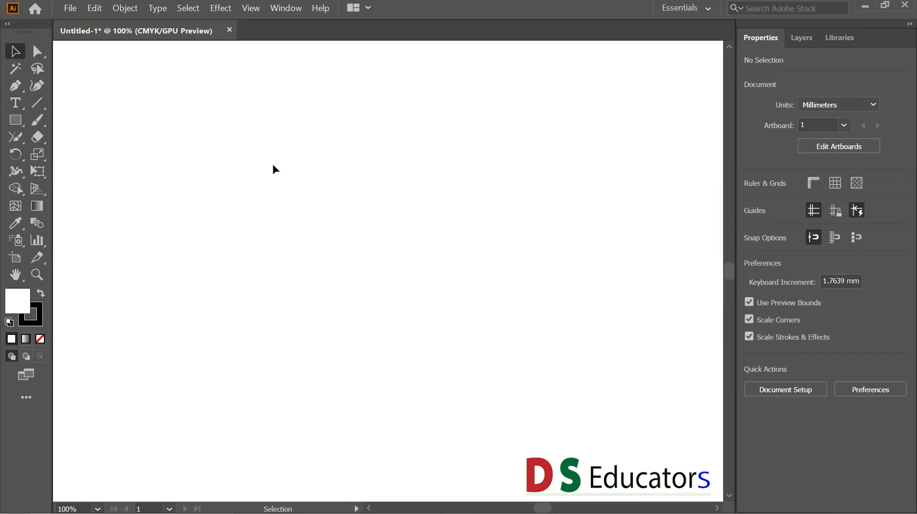
Step: Practise continuous zooming on the empty artboard, going out to about 47%, in to 150% and back out to about 62%
{"action": "key", "text": "ctrl"}
{"action": "key", "text": "ctrl+alt+space"}
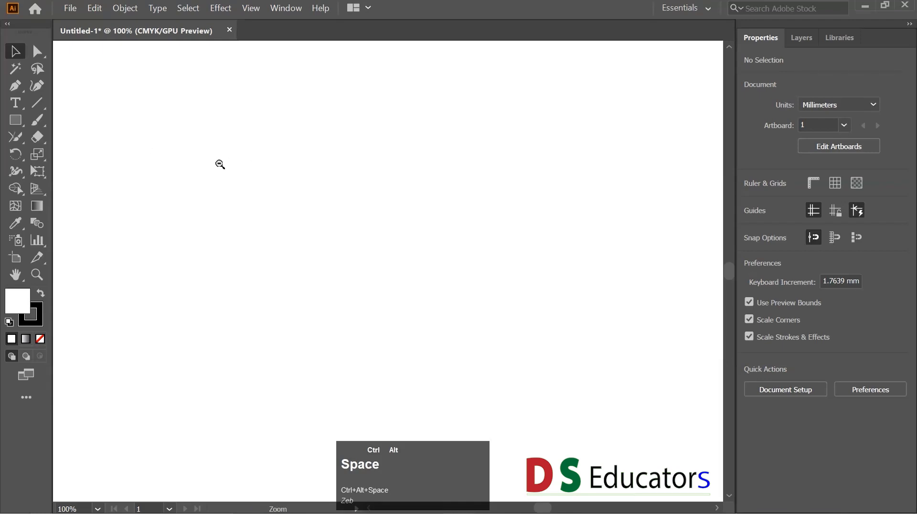
{"action": "left_click_drag", "start_coordinate": [363, 178], "coordinate": [278, 217]}
{"action": "left_click_drag", "start_coordinate": [375, 180], "coordinate": [352, 182]}
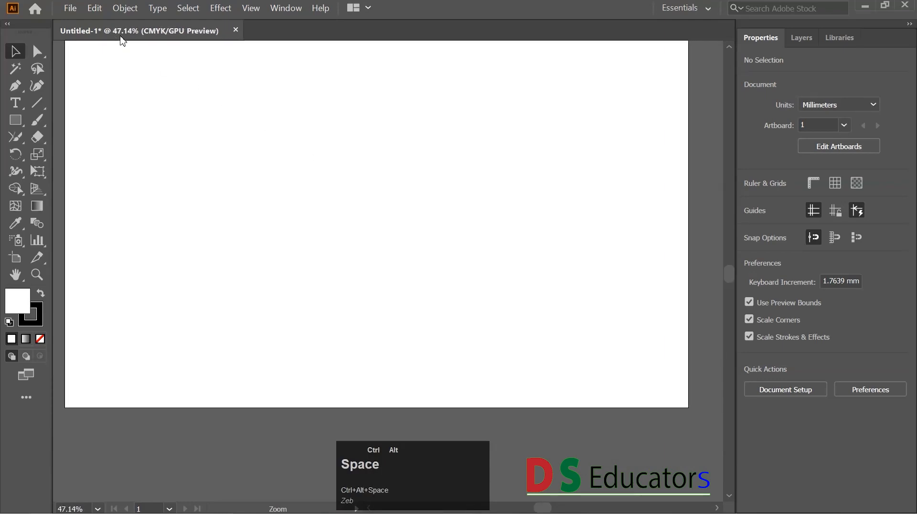
{"action": "left_click_drag", "start_coordinate": [229, 152], "coordinate": [261, 244]}
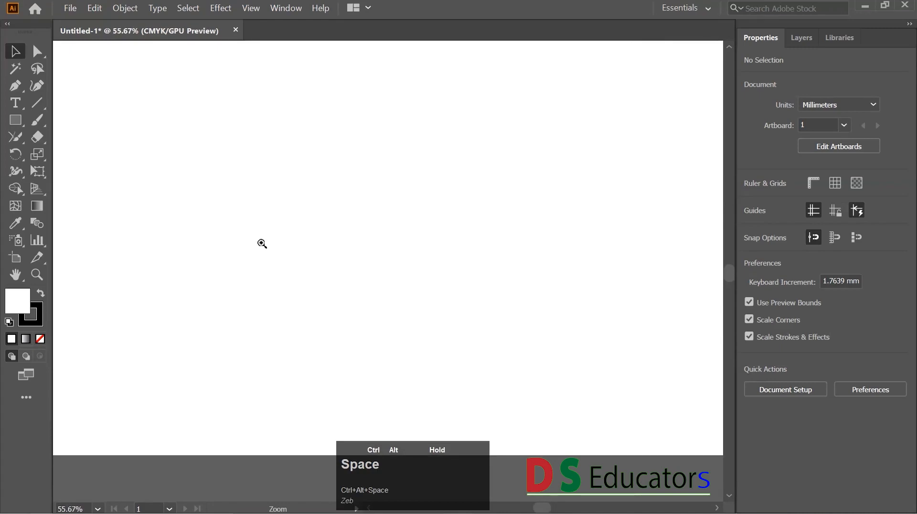
{"action": "left_click_drag", "start_coordinate": [262, 244], "coordinate": [307, 256]}
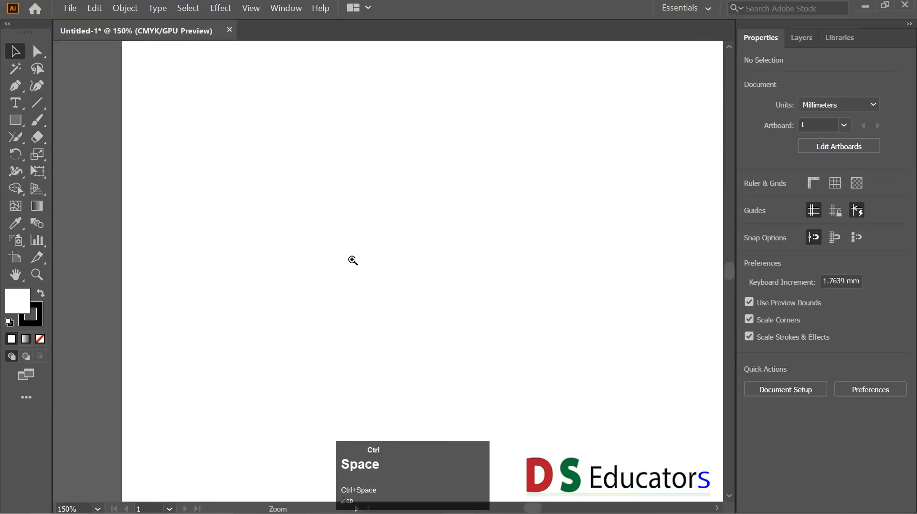
{"action": "left_click_drag", "start_coordinate": [501, 257], "coordinate": [379, 288]}
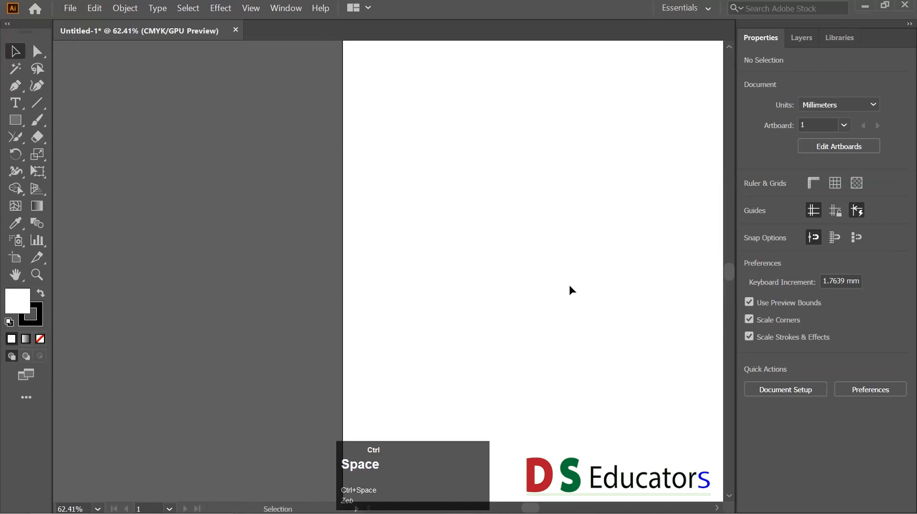
Step: Pan the view around the artboard in several directions with the temporary Hand tool
{"action": "key", "text": "space"}
{"action": "left_click_drag", "start_coordinate": [611, 250], "coordinate": [391, 311]}
{"action": "left_click_drag", "start_coordinate": [640, 229], "coordinate": [549, 230]}
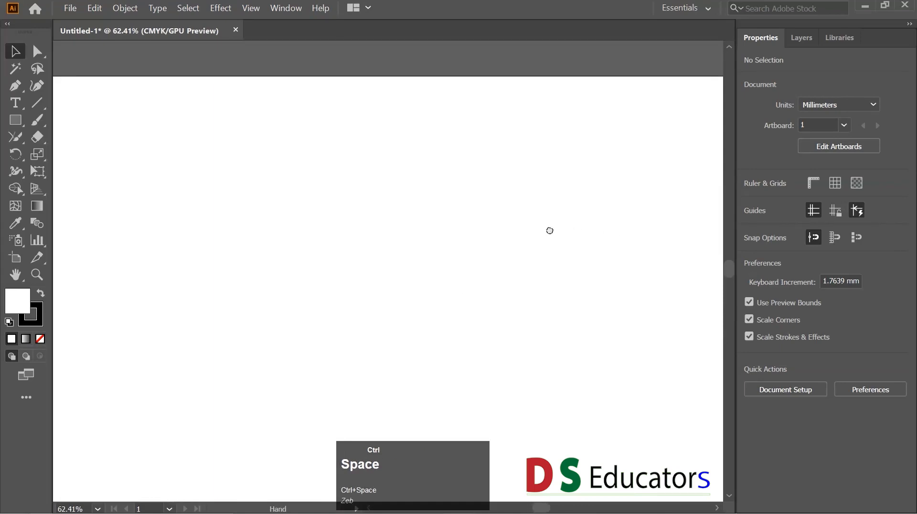
{"action": "left_click_drag", "start_coordinate": [390, 271], "coordinate": [412, 210]}
{"action": "mouse_move", "coordinate": [336, 295]}
{"action": "left_mouse_down"}
{"action": "mouse_move", "coordinate": [360, 235]}
{"action": "mouse_move", "coordinate": [388, 268]}
{"action": "mouse_move", "coordinate": [382, 360]}
{"action": "left_mouse_up"}
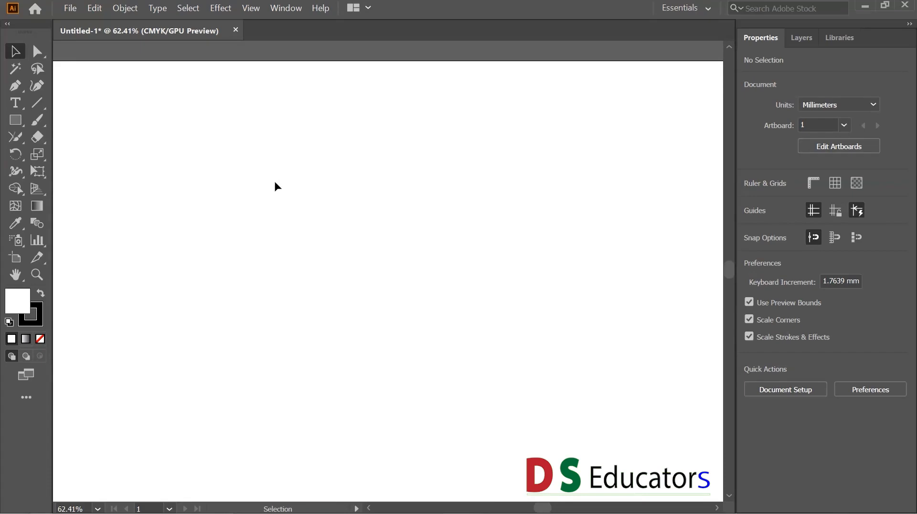
Step: Zoom out from the artboard in preset increments to 33.33%, and zoom back in to 50% with the artboard panned into view
{"action": "key", "text": "ctrl+space"}
{"action": "key", "text": "alt+space"}
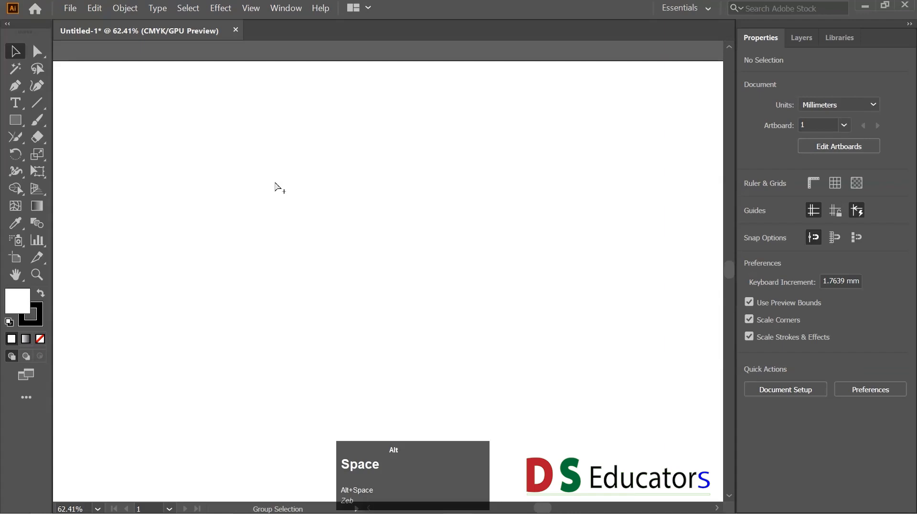
{"action": "left_click", "coordinate": [178, 147]}
{"action": "key", "text": "ctrl+alt+space"}
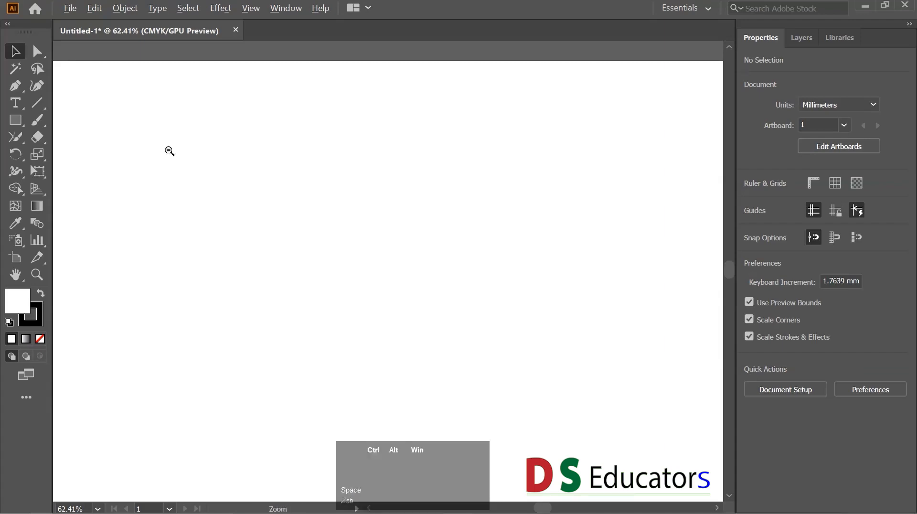
{"action": "left_click", "coordinate": [254, 163], "text": "ctrl+alt"}
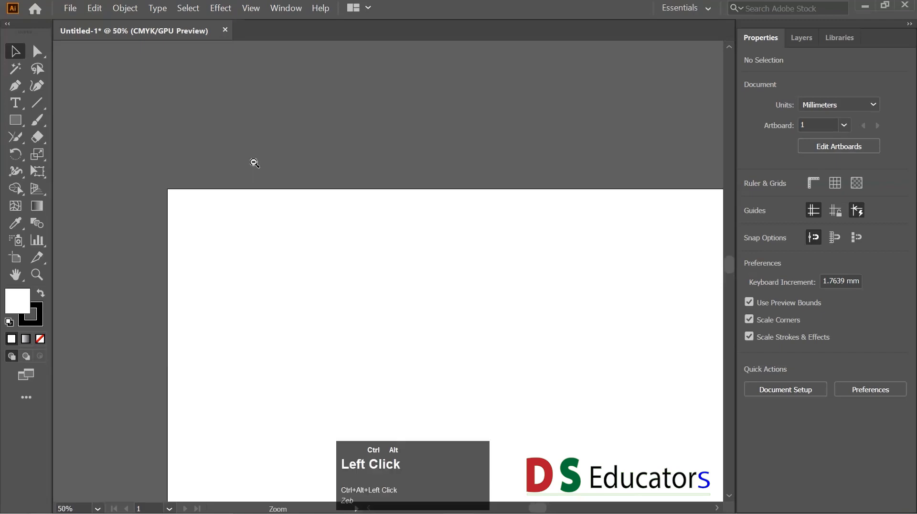
{"action": "left_click", "coordinate": [499, 338], "text": "ctrl+alt"}
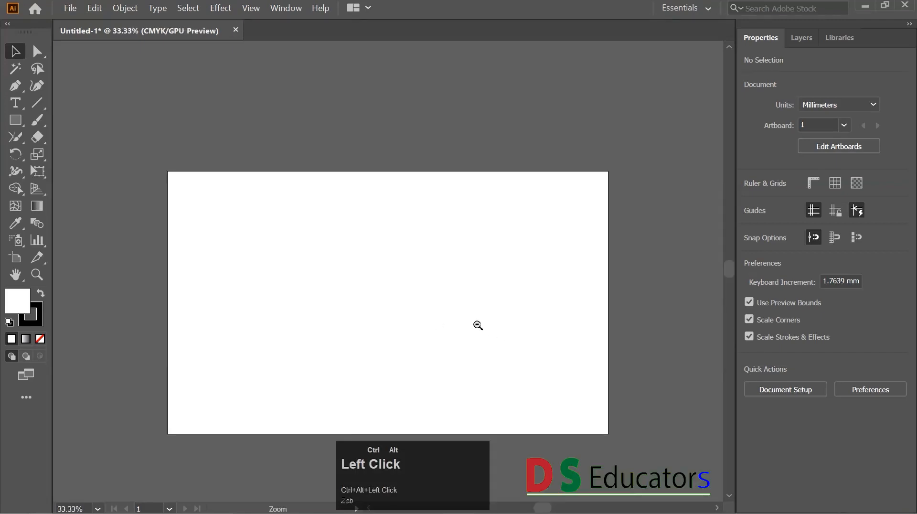
{"action": "left_click", "coordinate": [411, 276], "text": "ctrl"}
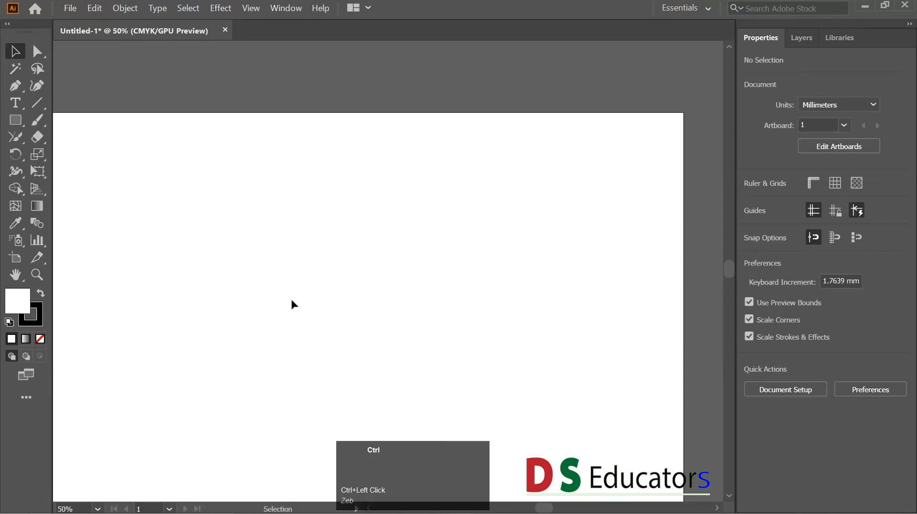
{"action": "left_click_drag", "start_coordinate": [295, 301], "coordinate": [332, 268]}
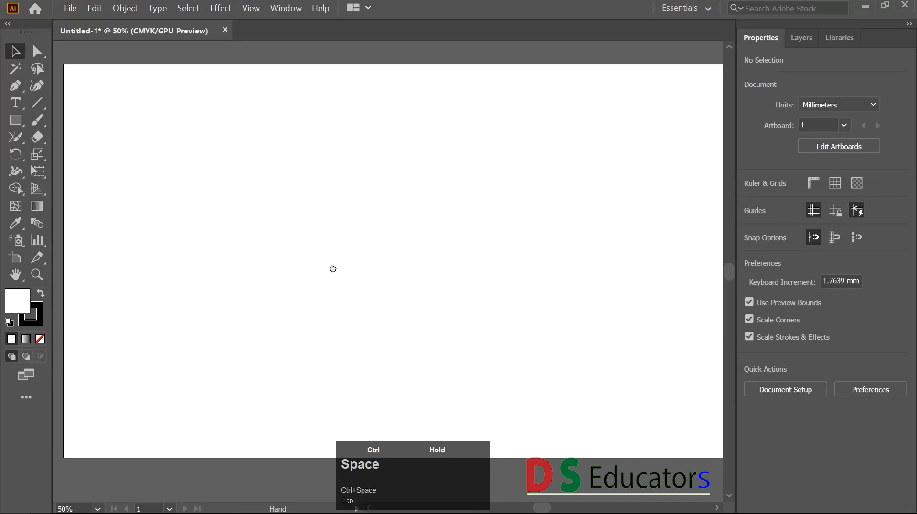